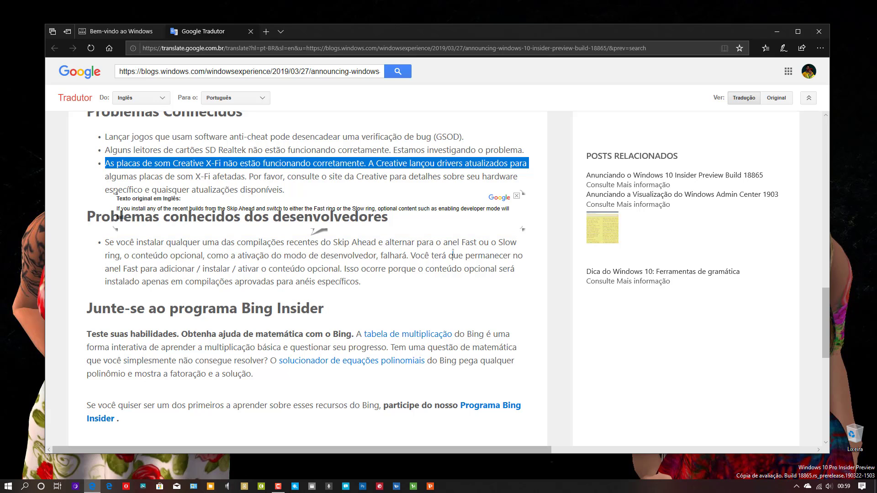
Step: Read the developer known issues and Bing Insider sections of the translated Build 18865 announcement, and minimize the browser
mouse_move(417, 261)
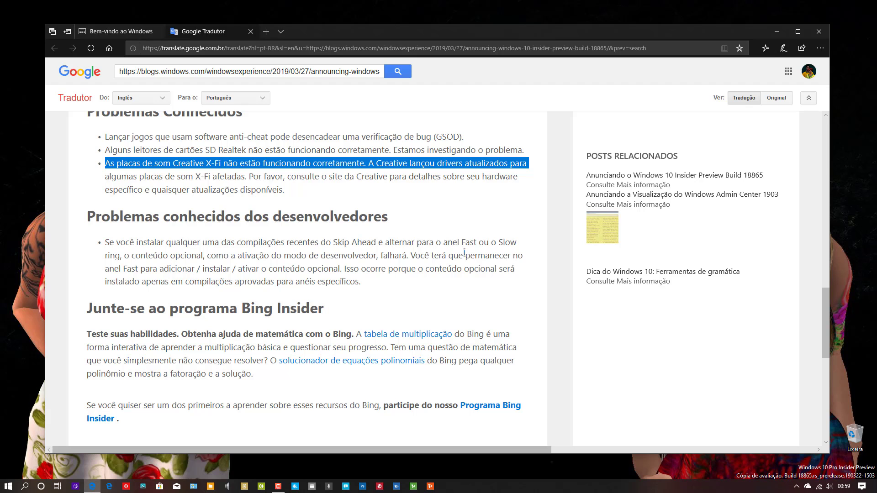
scroll(399, 290, "down", 8)
scroll(397, 290, "up", 5)
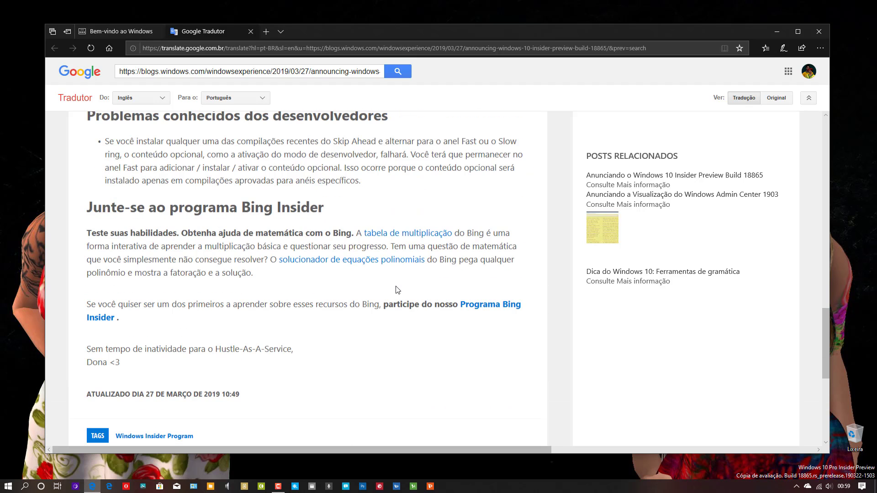
mouse_move(151, 308)
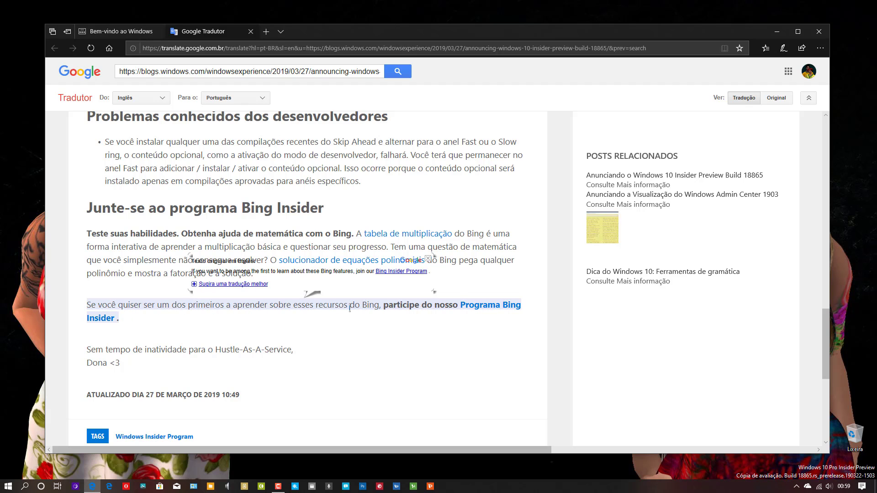
scroll(438, 306, "up", 3)
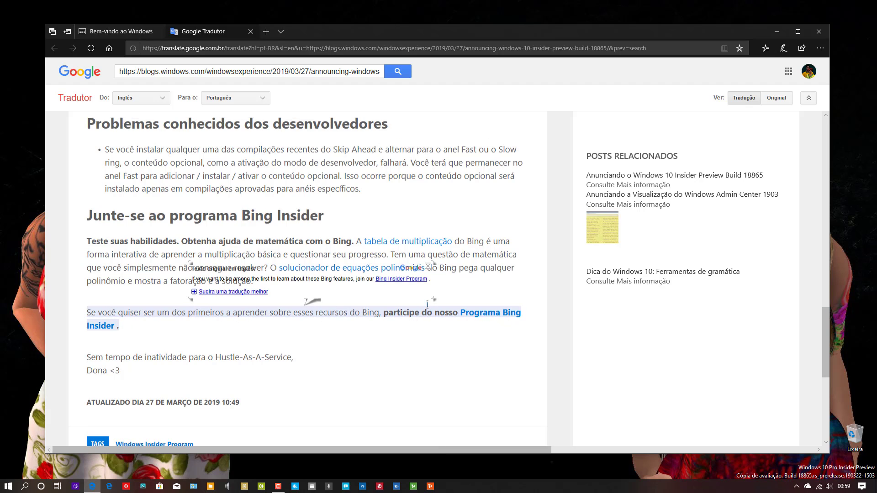
scroll(427, 303, "up", 12)
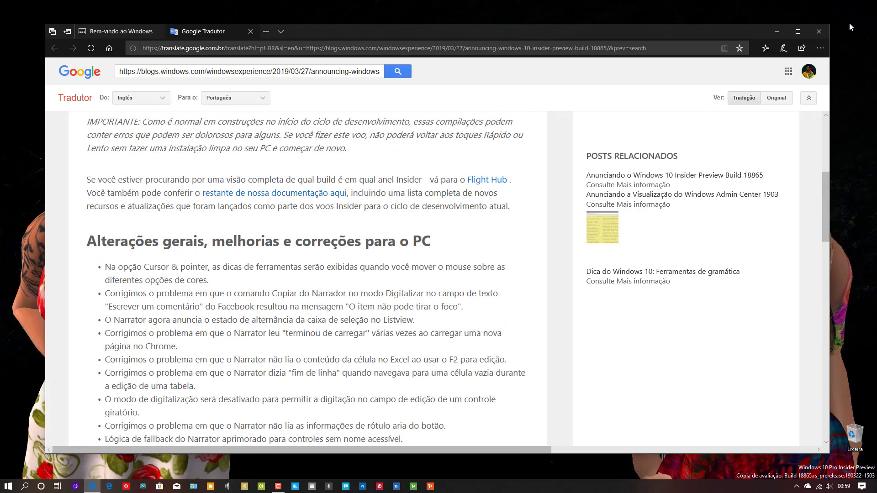
left_click(779, 32)
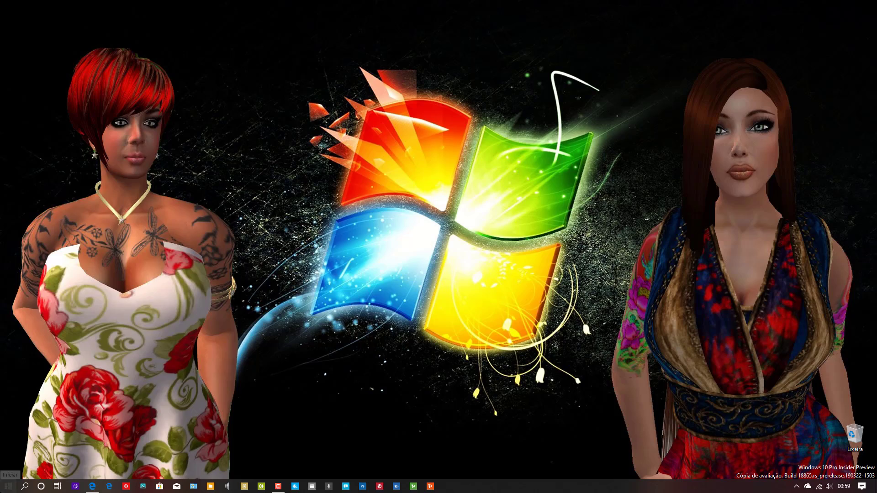
left_click(7, 486)
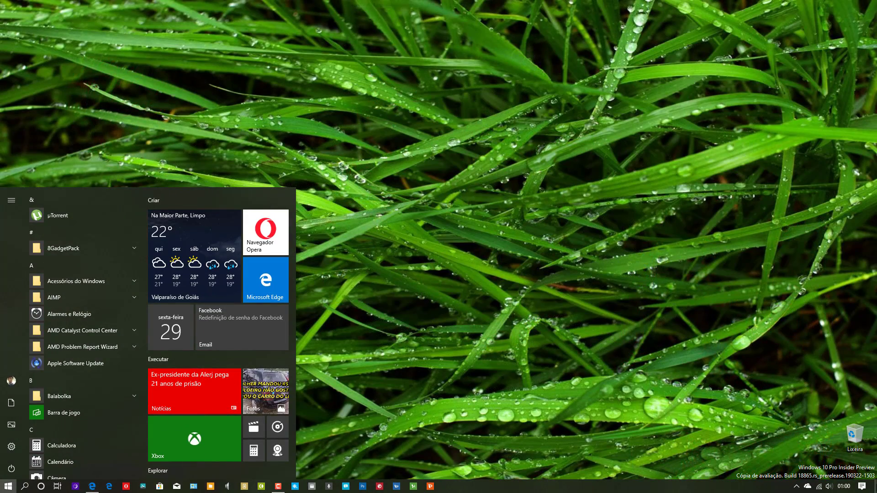
left_click(8, 486)
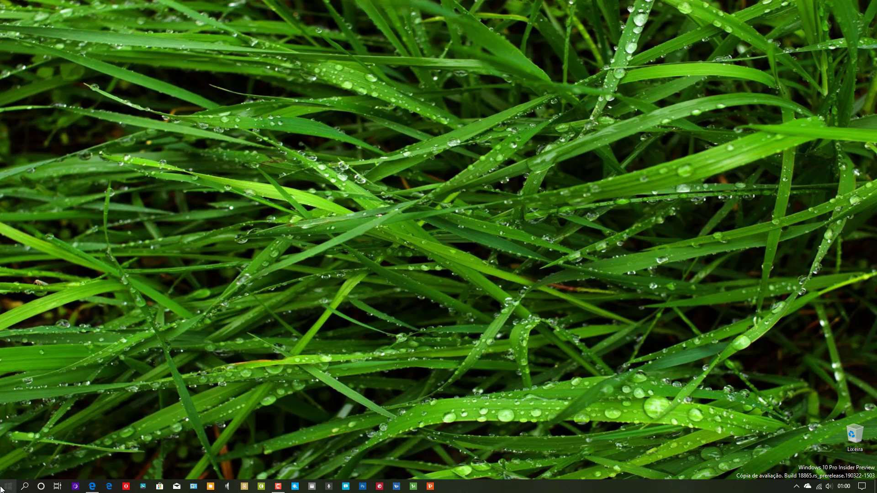
Step: Launch AMD Catalyst Control Center from the desktop, view its home page and the hidden tray icons, and close it
right_click(316, 183)
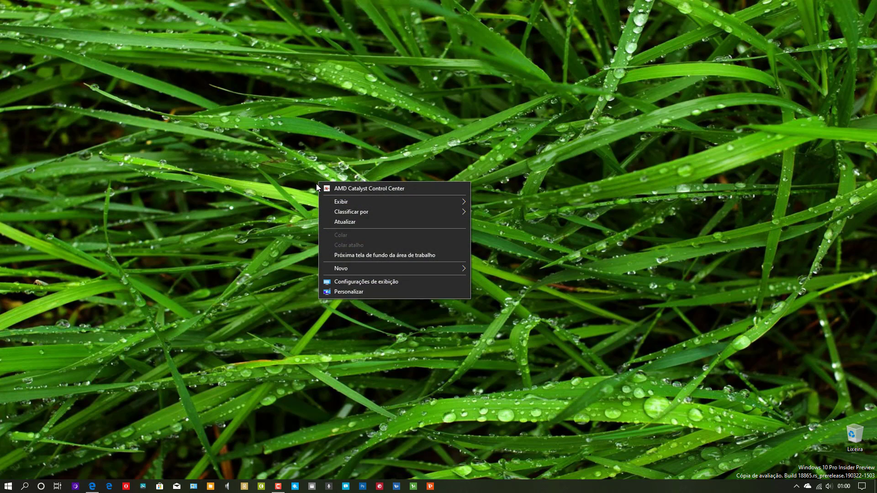
left_click(386, 187)
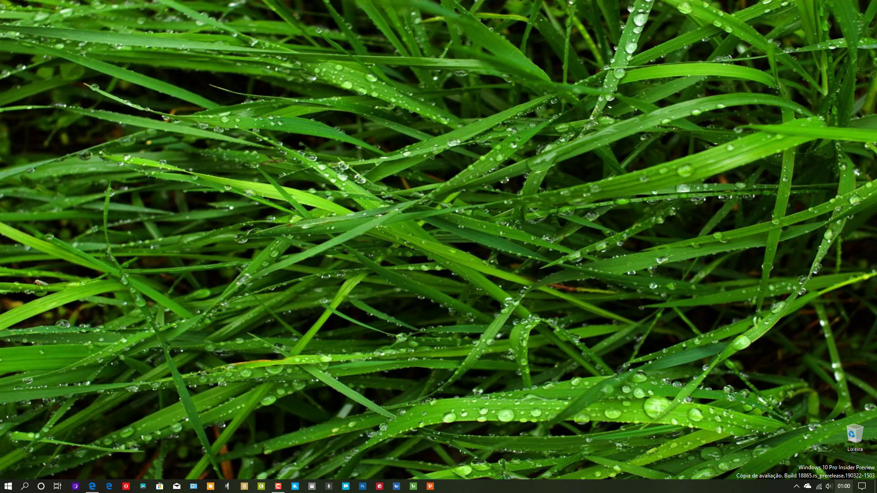
left_click(795, 487)
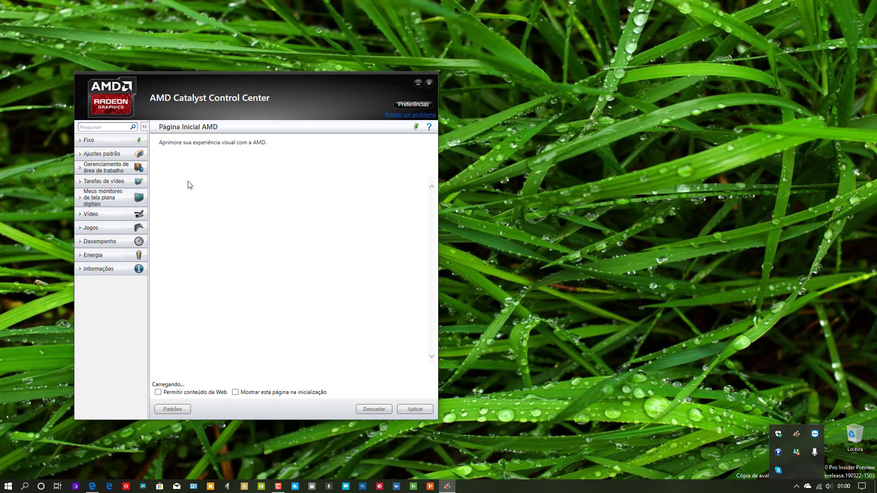
left_click(429, 84)
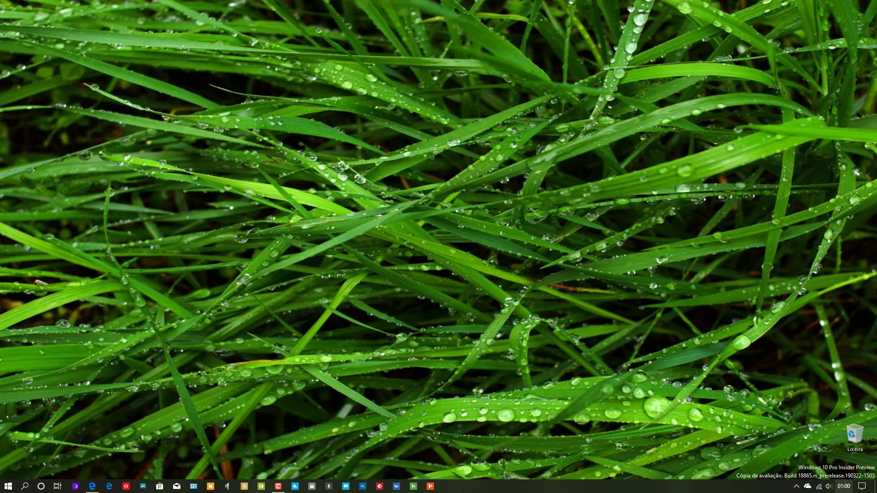
Step: Dismiss the ZOTACWINUSB (D:) AutoPlay notification and close the notification center
left_click(862, 487)
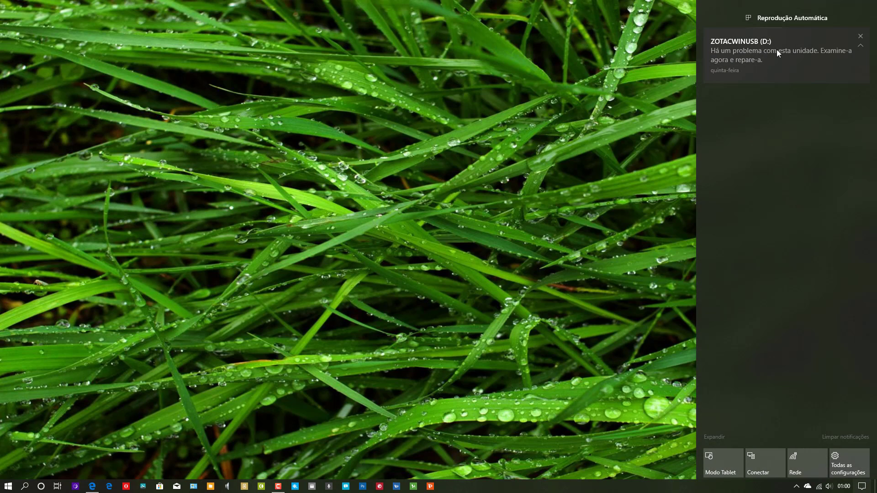
left_click(861, 37)
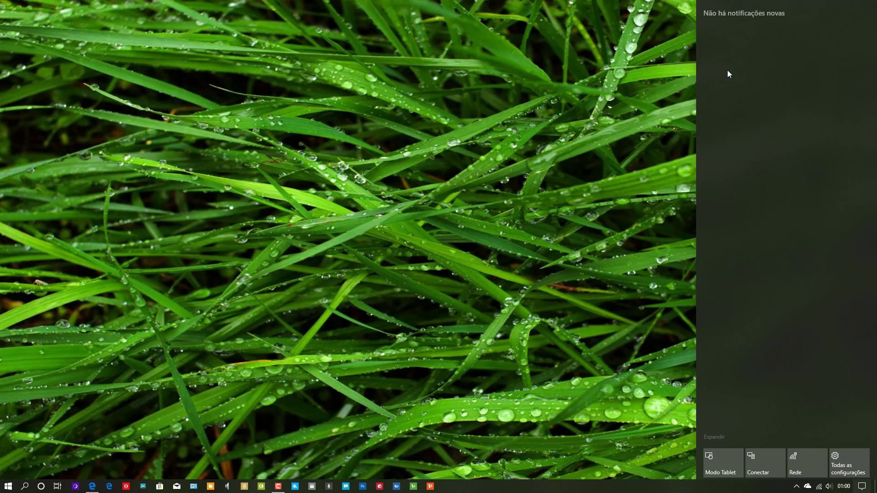
left_click(482, 145)
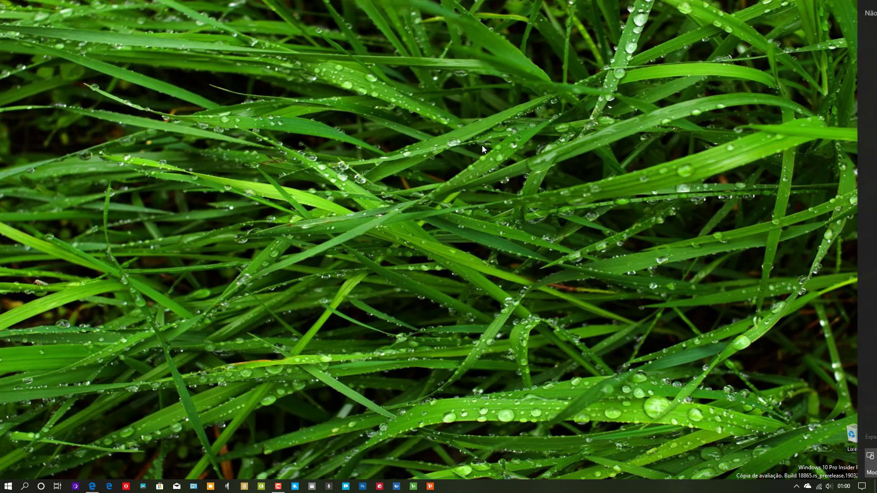
Step: Restore the Edge window with the translated article, look over its options menu, and minimize it
left_click(8, 486)
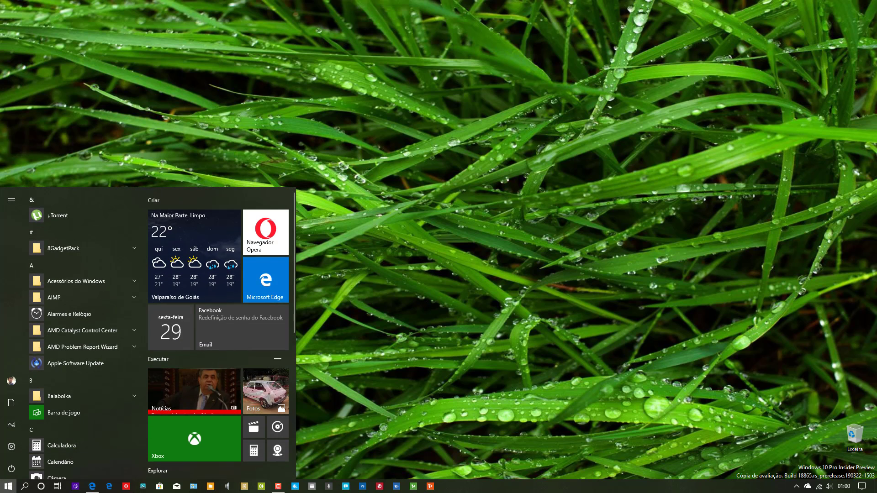
left_click(91, 487)
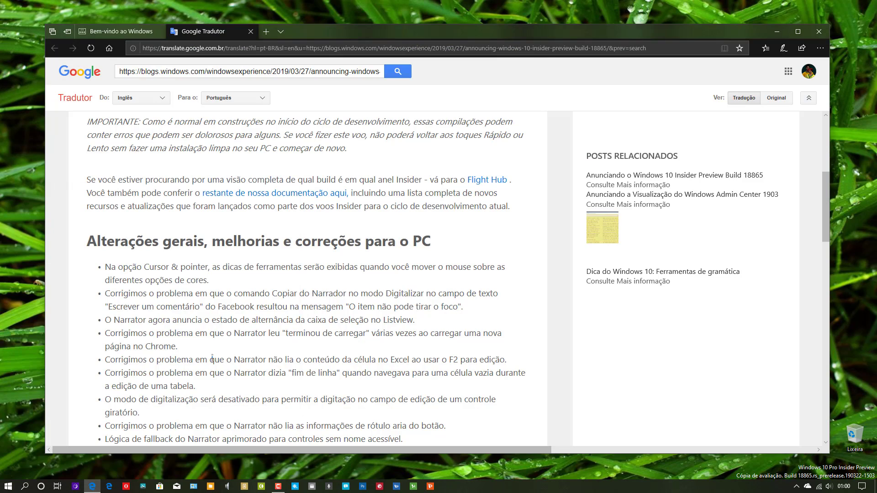
left_click(822, 49)
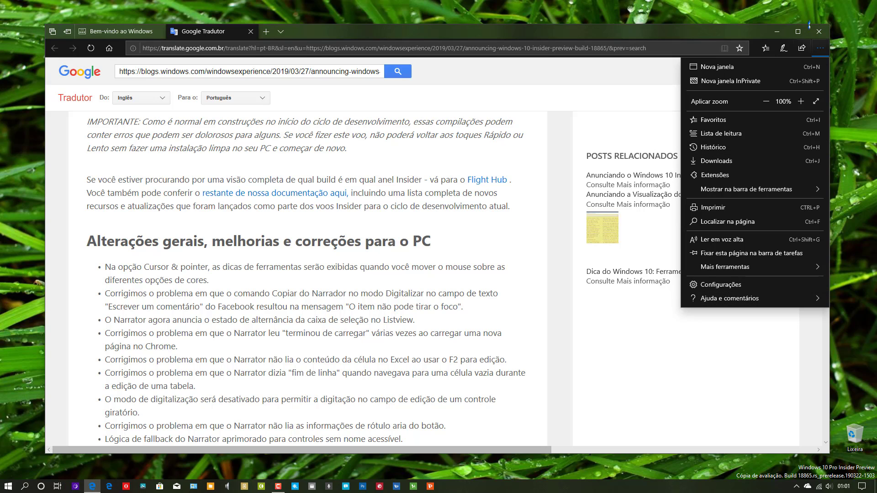
left_click(776, 31)
left_click(3, 488)
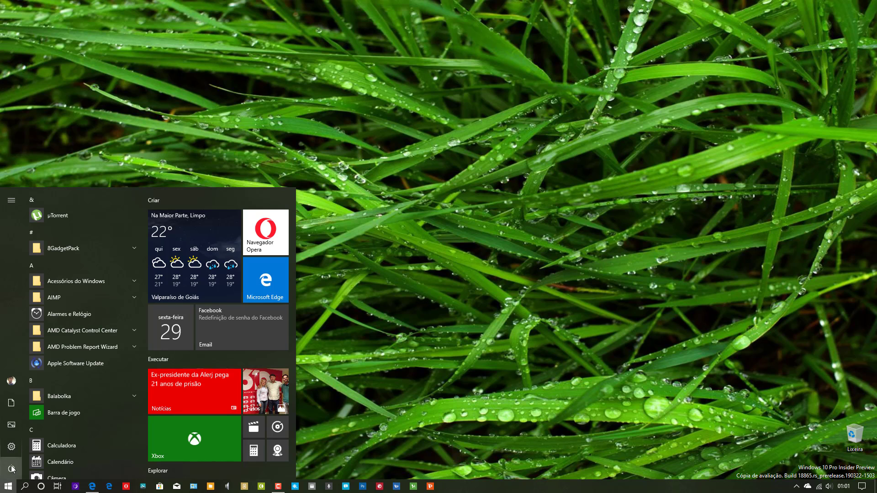
Step: Open Task Manager and examine the running processes sorted by CPU and by memory usage
right_click(530, 488)
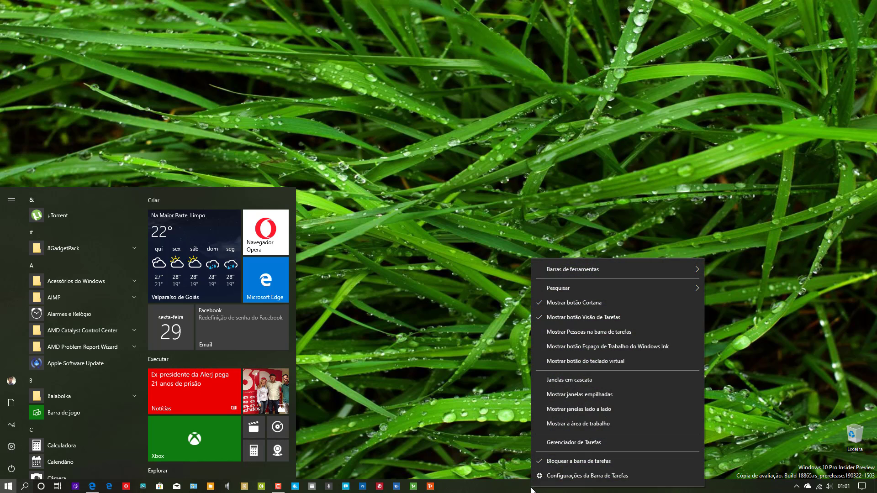
left_click(609, 443)
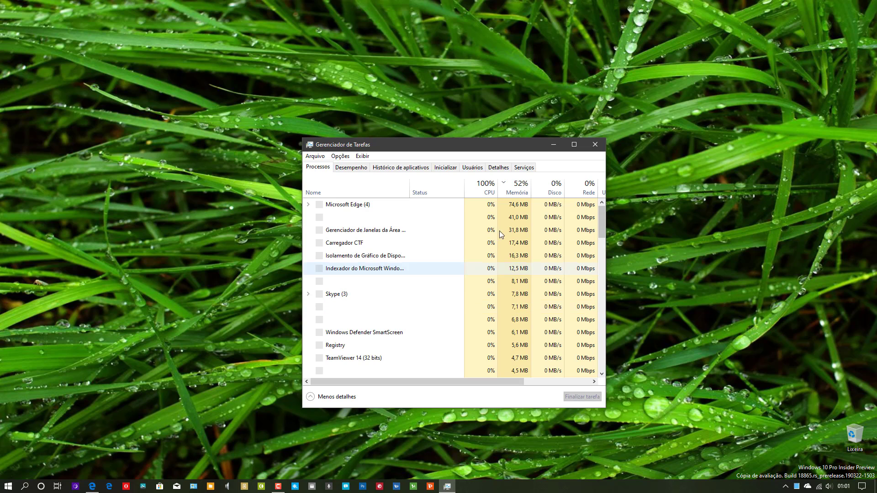
left_click(482, 190)
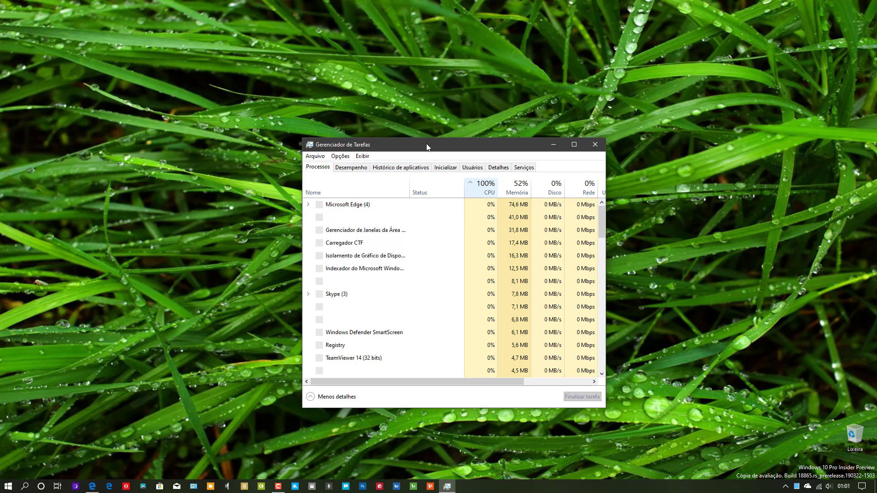
left_click_drag(425, 144, 390, 179)
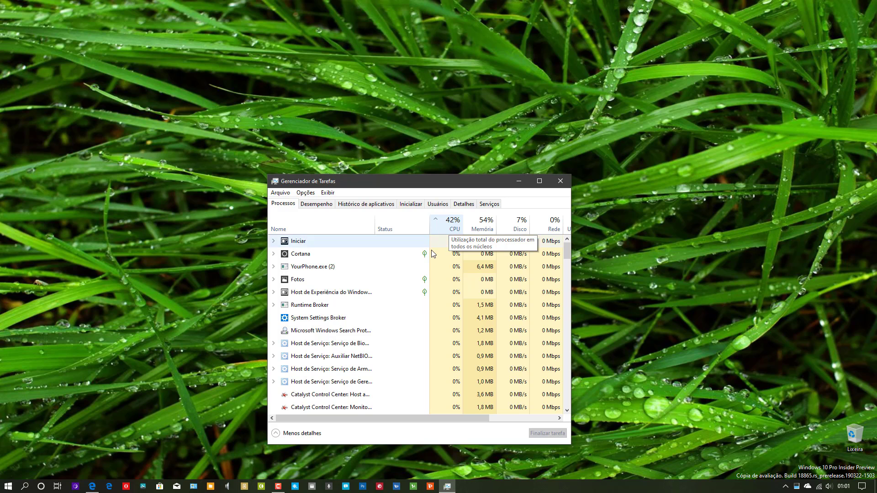
left_click(454, 231)
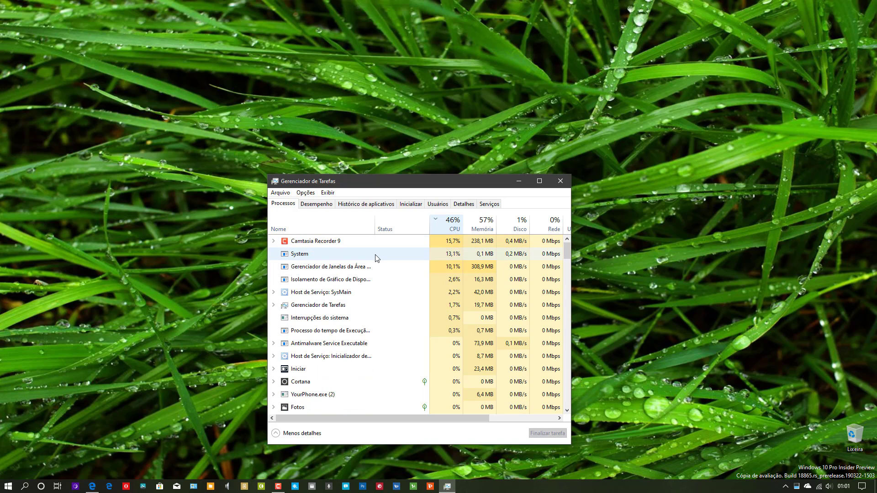
left_click(485, 228)
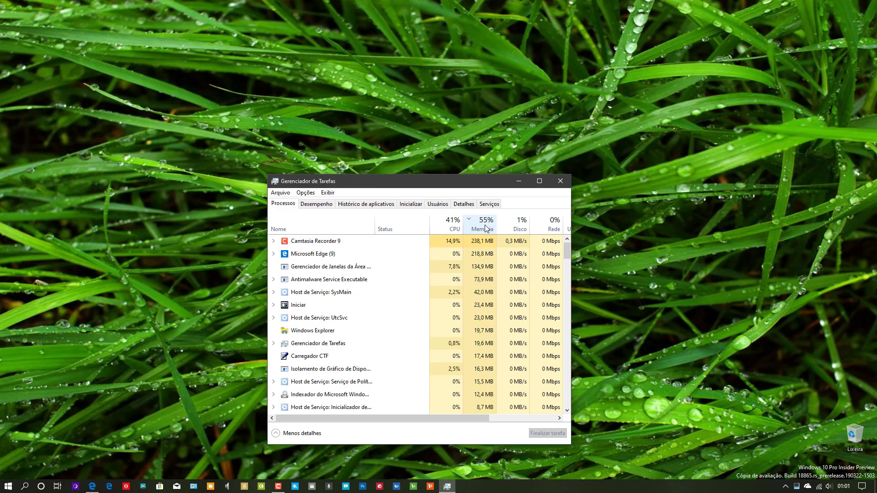
left_click(435, 229)
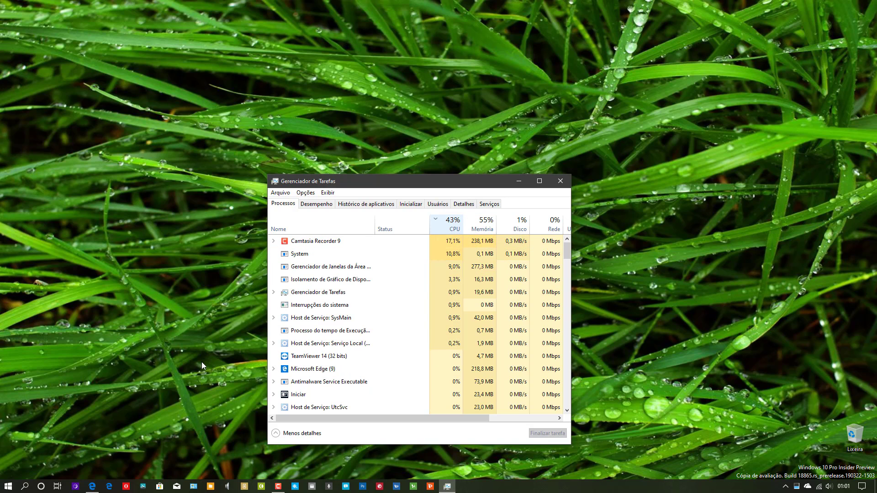
Step: Close the minimized Edge window and end the remaining Microsoft Edge task in Task Manager
mouse_move(99, 490)
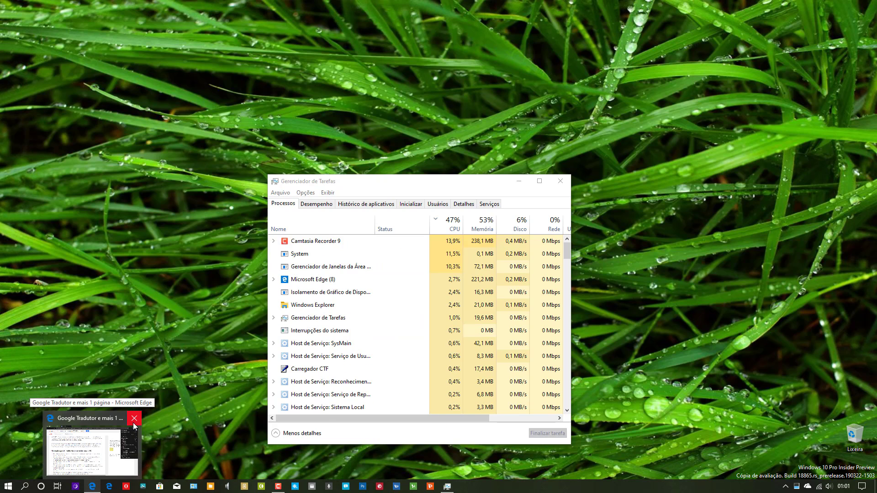
left_click(133, 423)
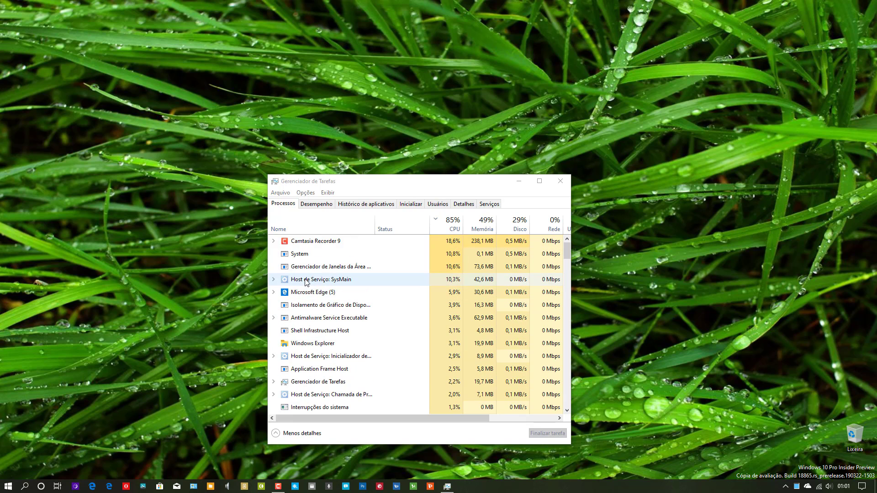
right_click(306, 294)
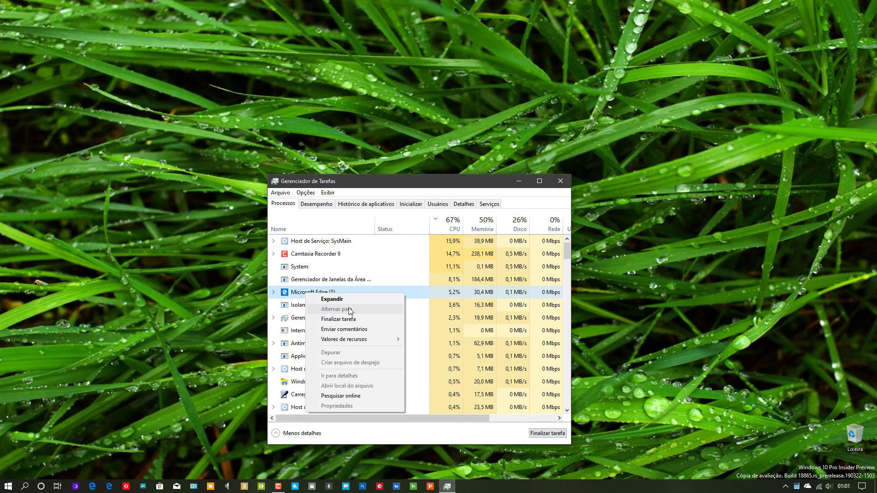
left_click(350, 319)
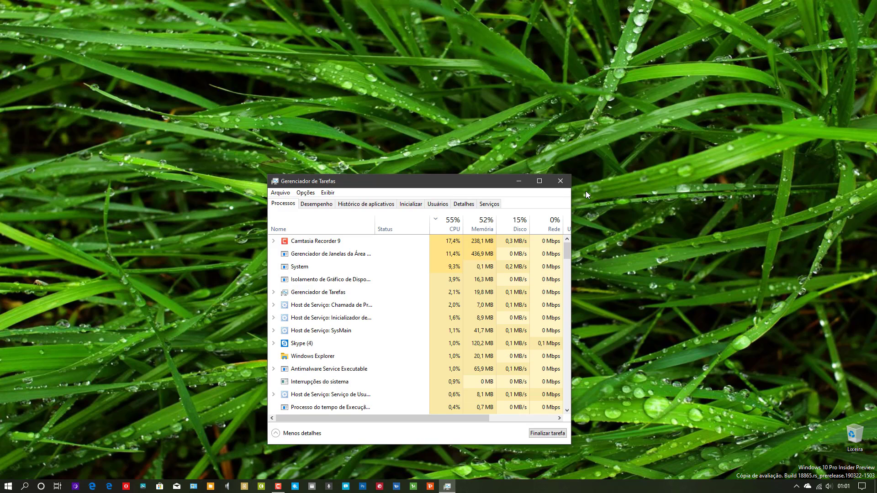
Step: Check the processes sorted by CPU usage in descending order and close Task Manager
left_click(458, 232)
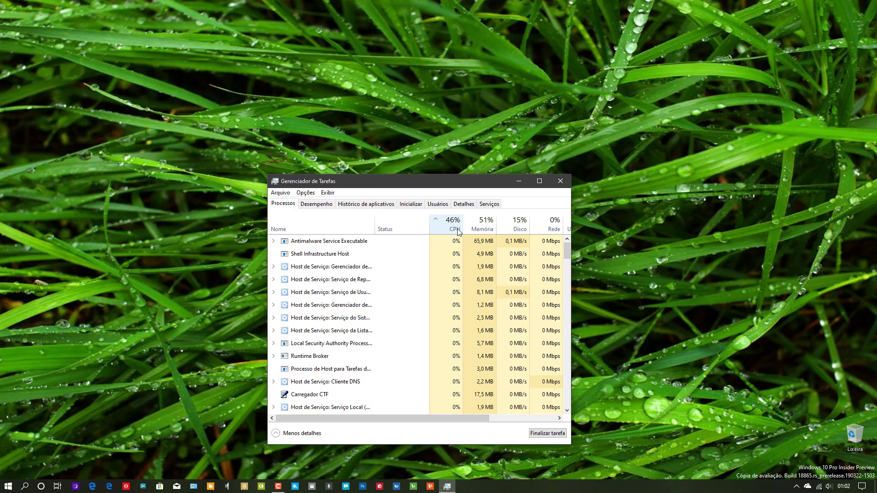
left_click(458, 232)
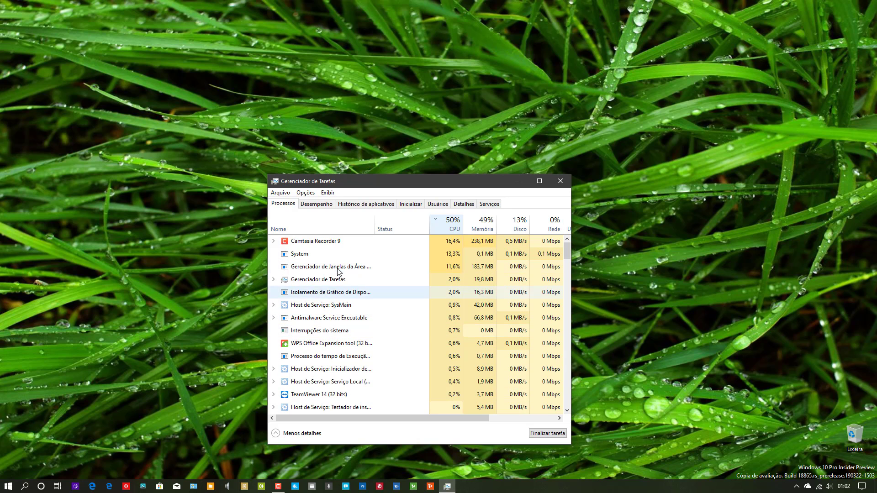
left_click(560, 181)
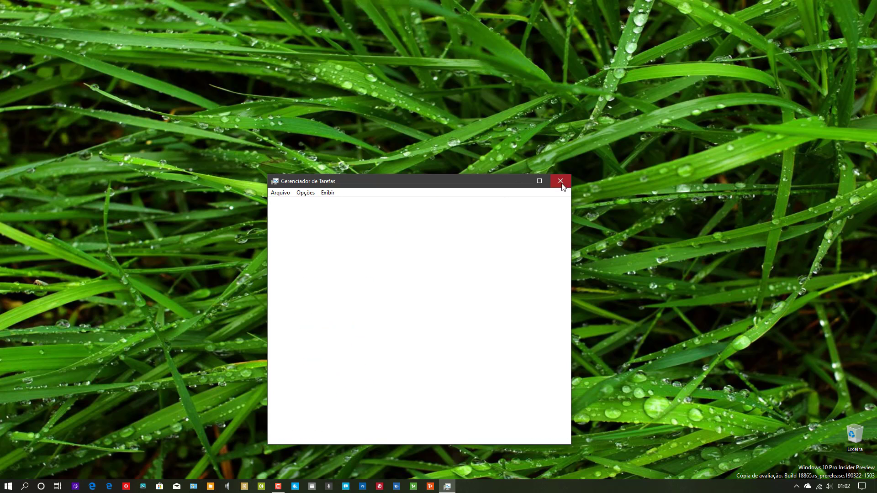
Step: Open the Windows Settings app
left_click(8, 488)
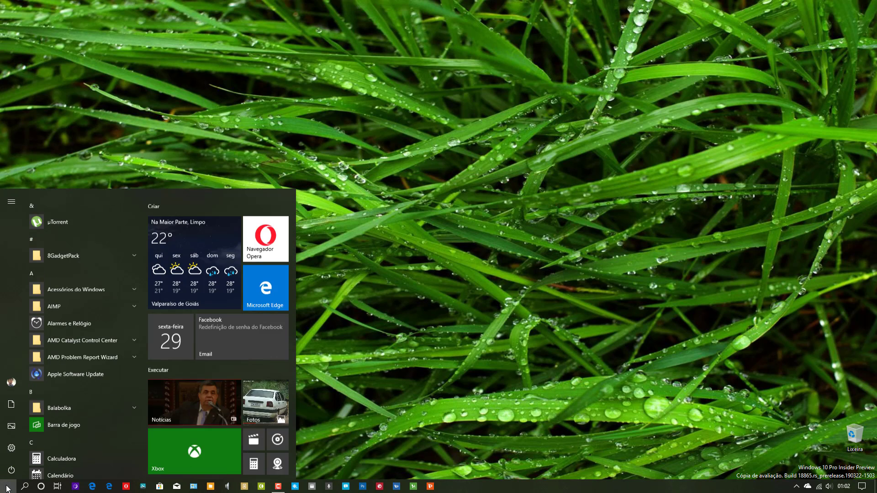
left_click(10, 448)
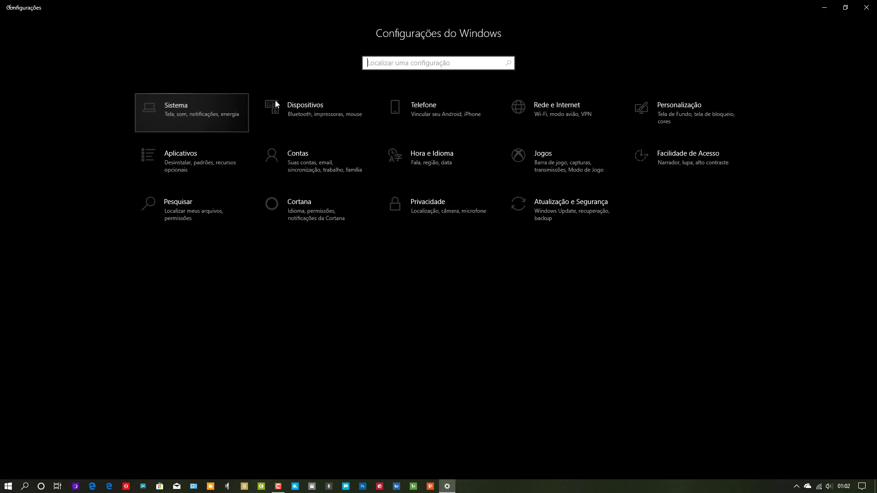
Step: Check the Vídeo settings under Sistema and the Tela de fundo options under Personalização
left_click(218, 103)
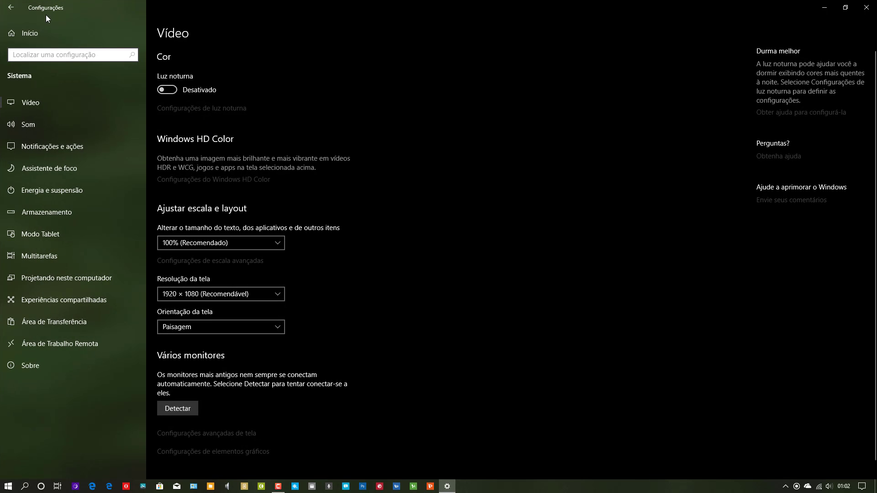
left_click(11, 7)
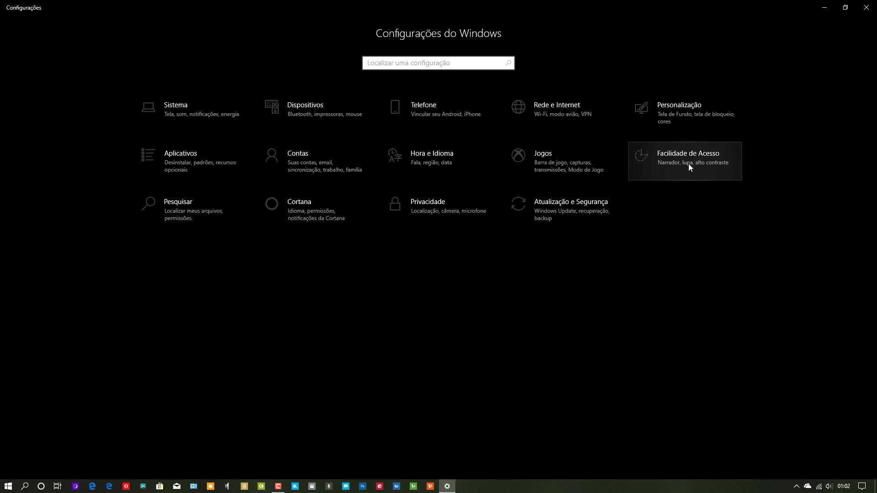
left_click(689, 120)
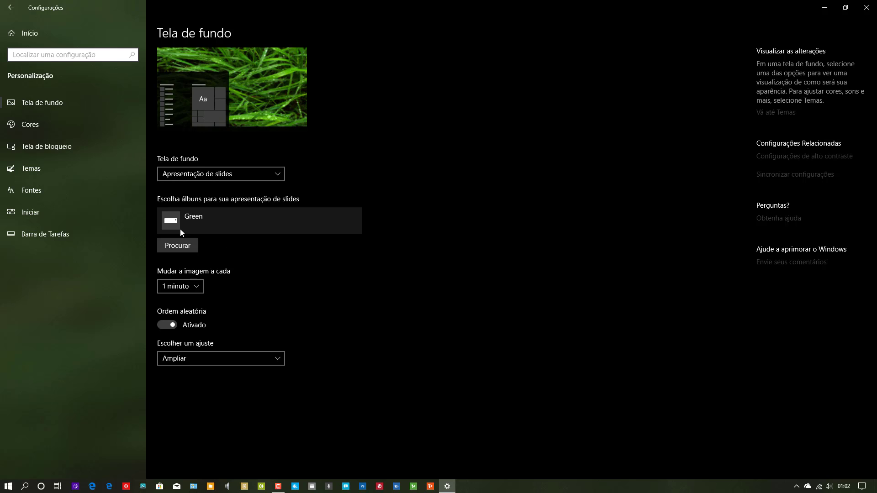
left_click(277, 178)
left_click(493, 177)
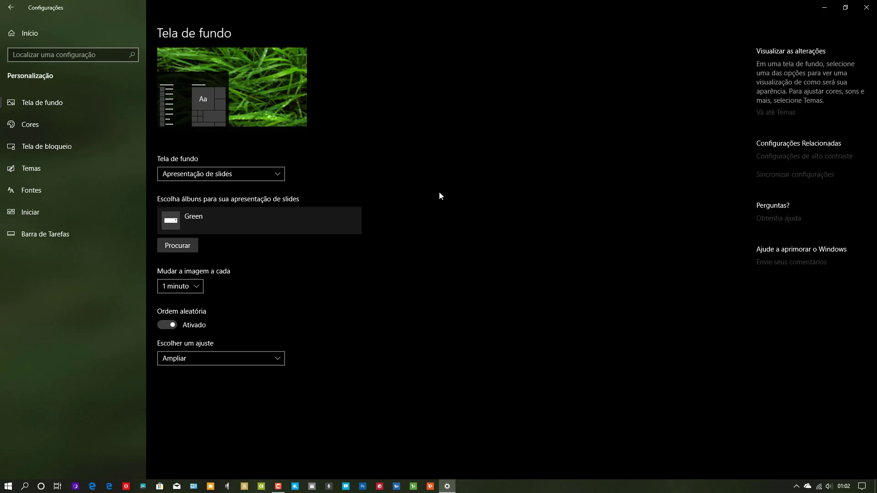
Step: Examine the colour mode and accent colour options in Cores and view the available themes in Temas
left_click(63, 130)
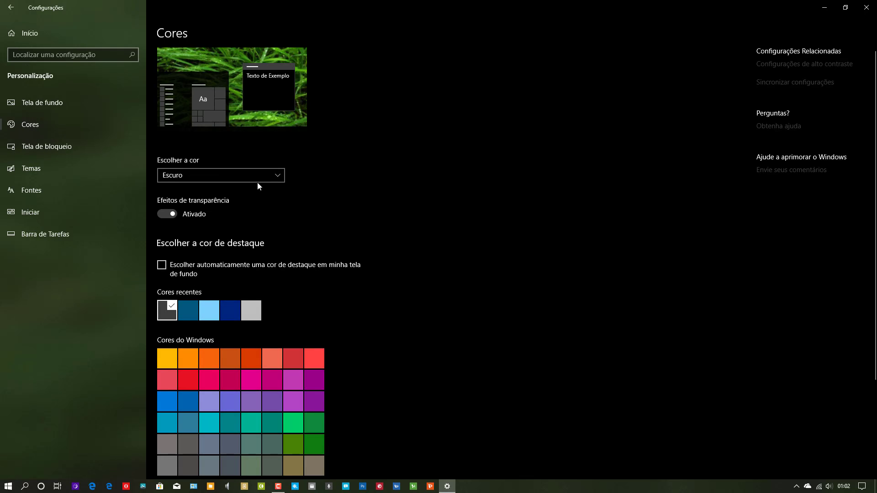
left_click(276, 173)
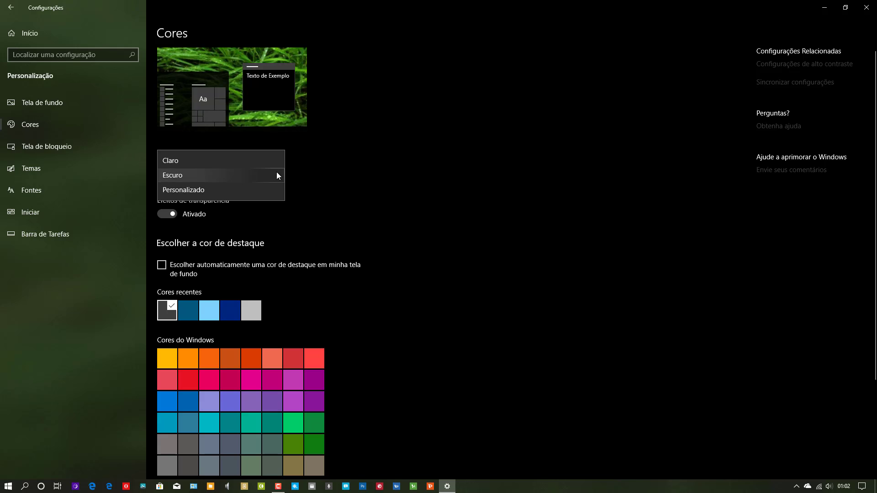
left_click(402, 177)
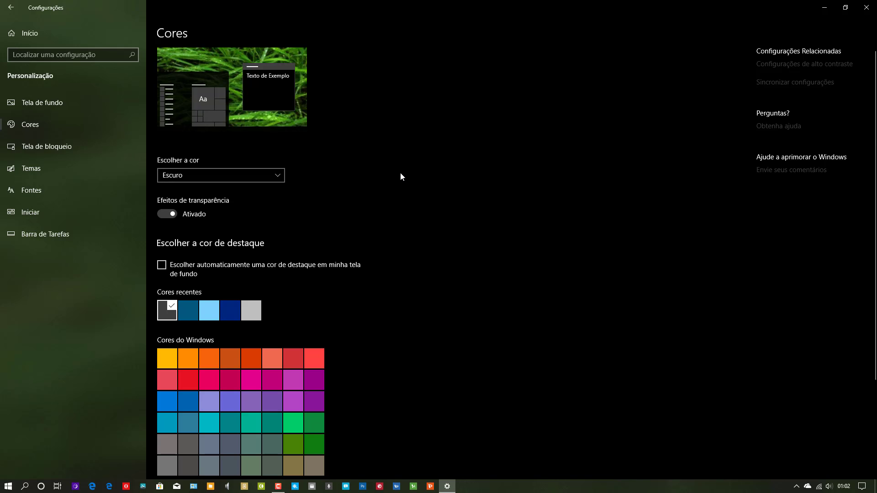
scroll(400, 174, "down", 3)
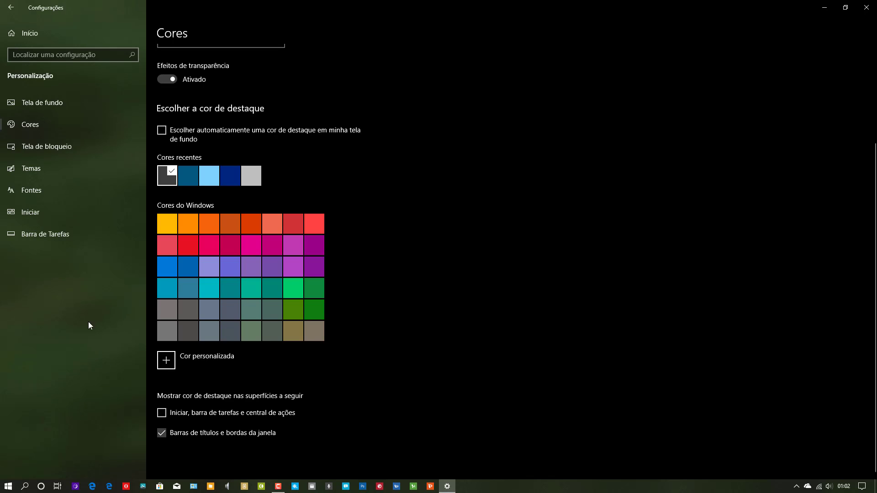
left_click(72, 165)
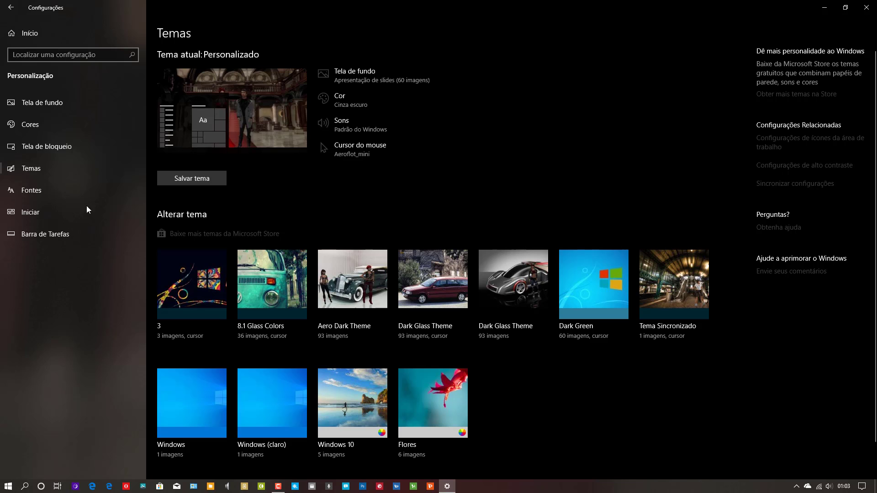
Step: Examine the Barra de Tarefas settings and switch Mostrar contatos na barra de tarefas on and back off
left_click(48, 238)
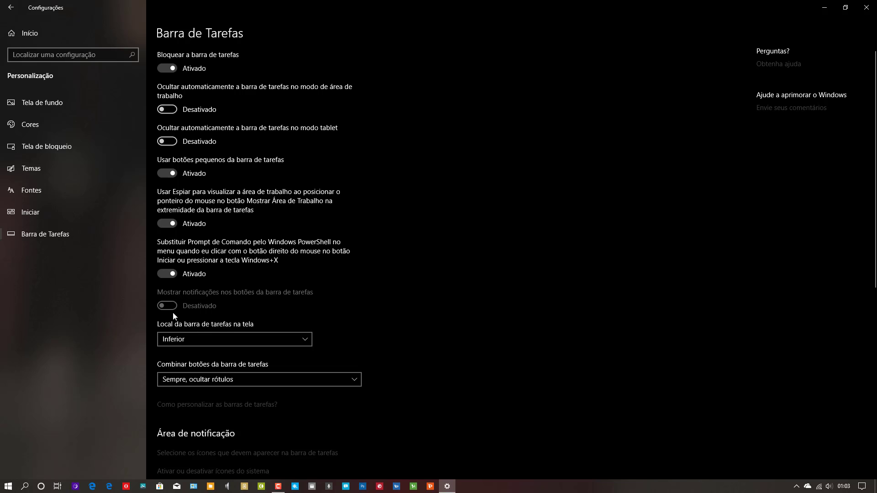
scroll(318, 369, "down", 5)
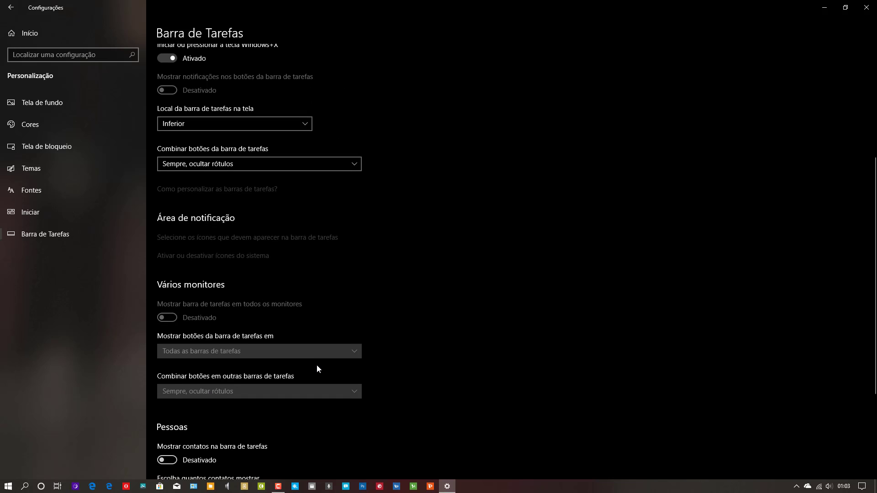
scroll(318, 368, "down", 3)
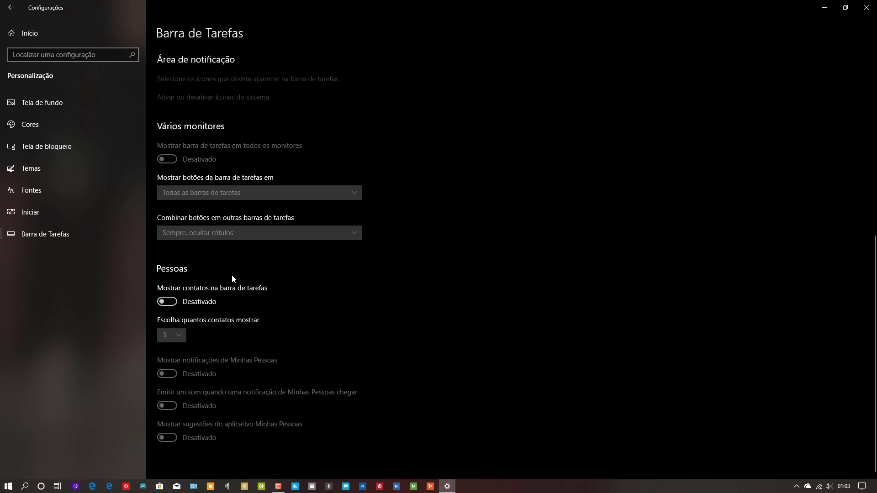
left_click(169, 301)
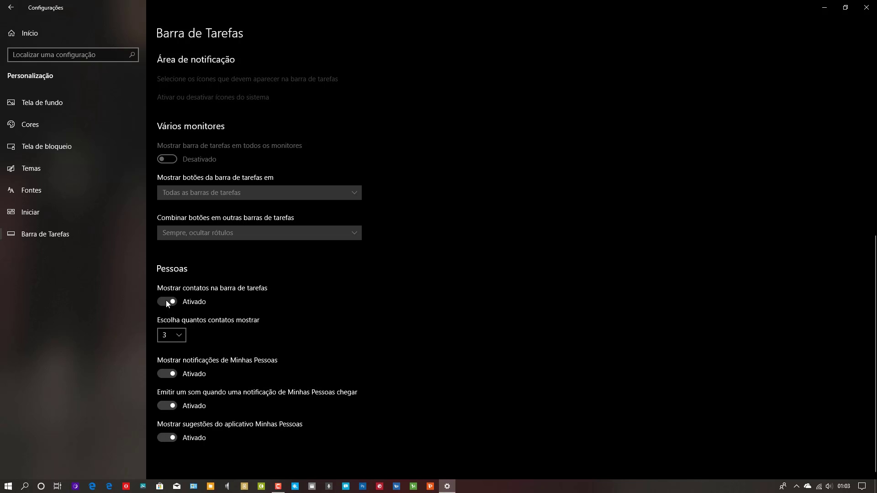
left_click(165, 300)
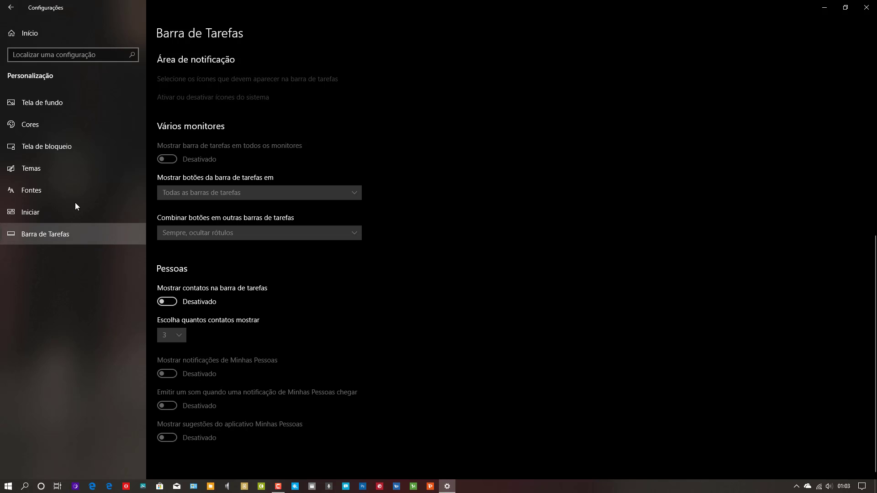
Step: Check the Iniciar personalization options and close Windows Settings
left_click(63, 214)
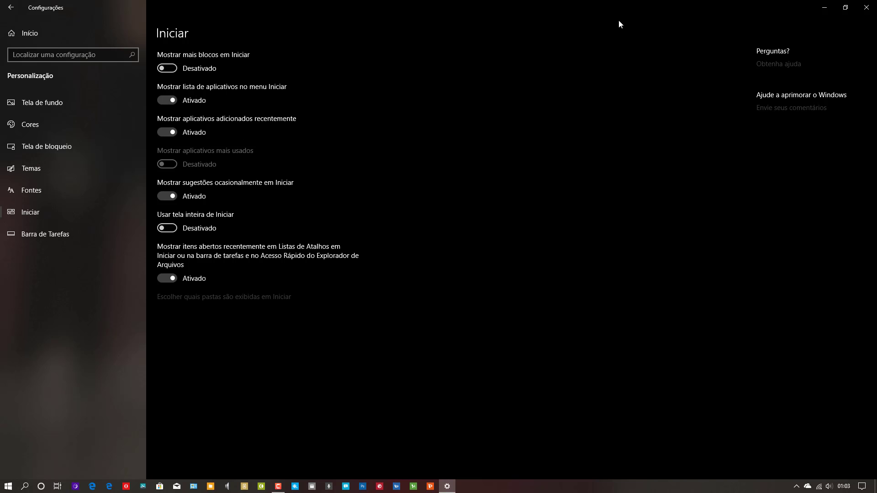
left_click(866, 7)
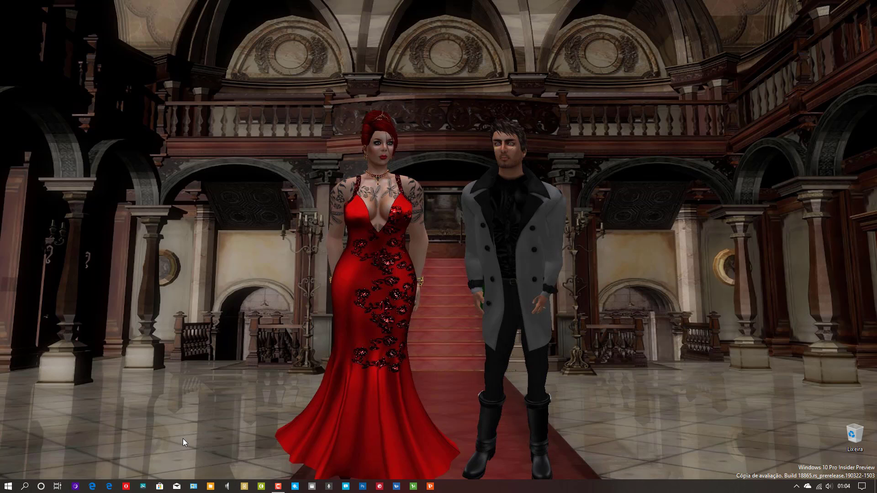
Step: View Acesso rápido in a maximized File Explorer window, close it and check the Start menu
key("super+e")
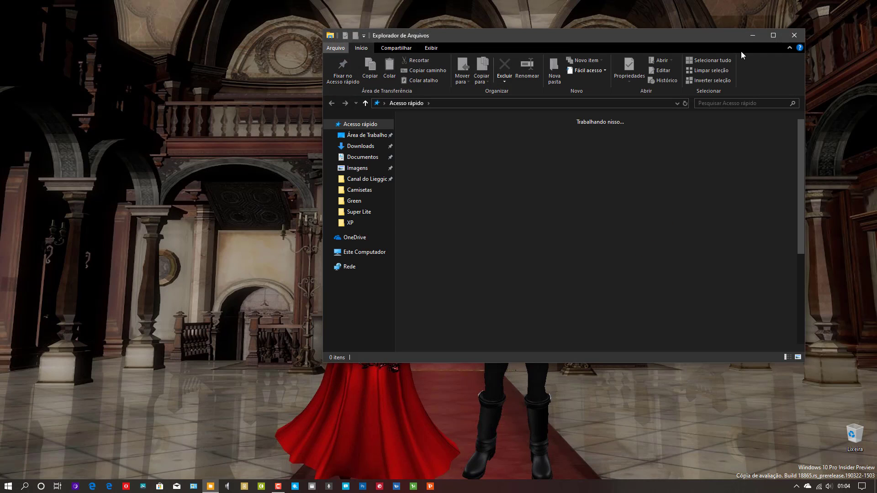
left_click(778, 36)
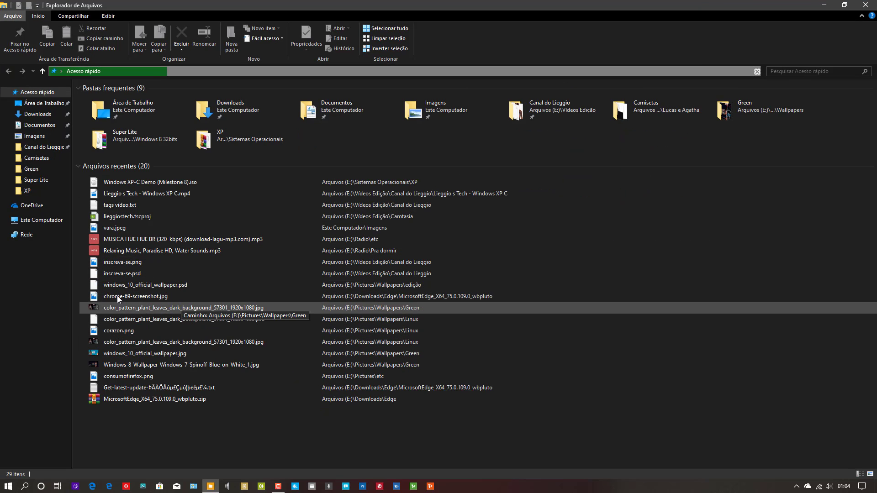
left_click(865, 5)
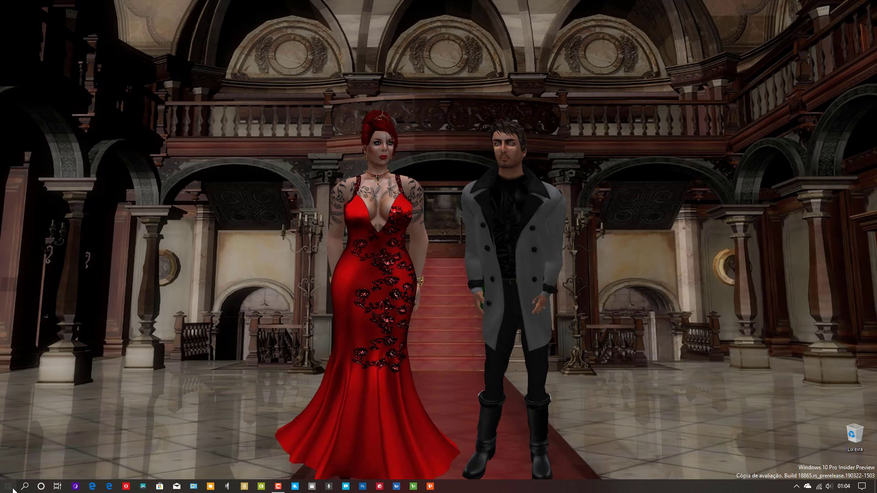
left_click(13, 488)
left_click(476, 344)
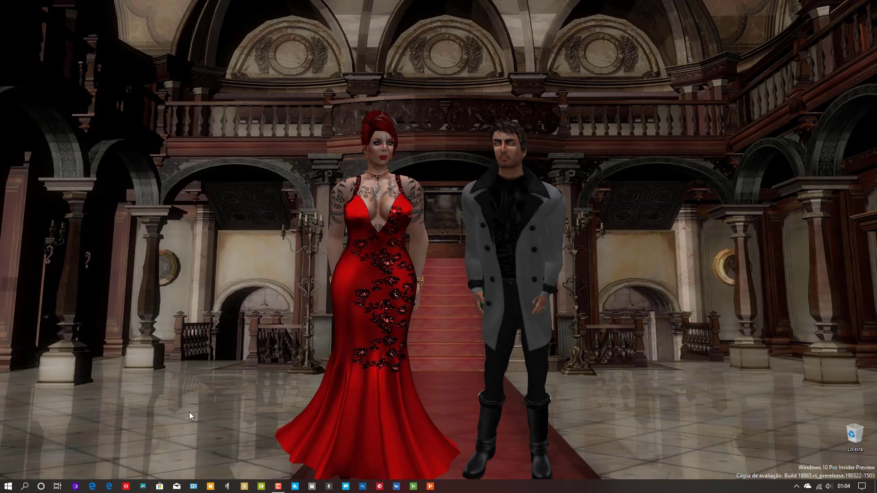
Step: Search Windows for "gerenciado" and open Gerenciador de Dispositivos
left_click(26, 486)
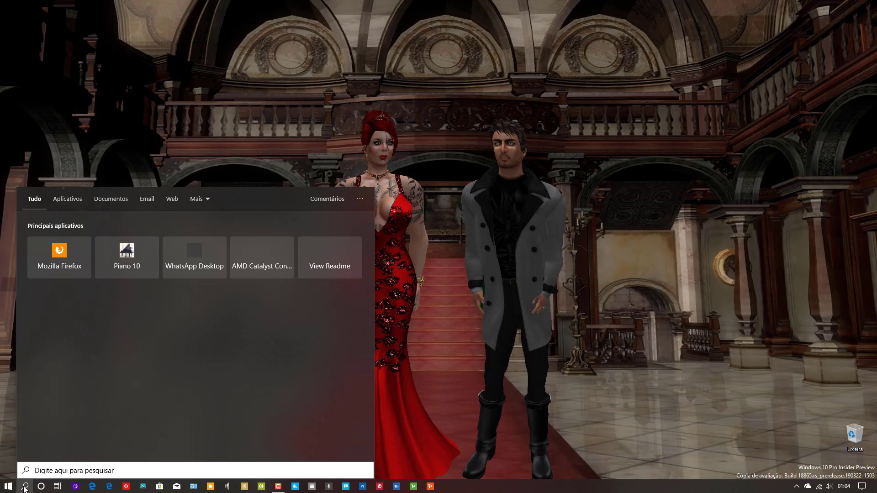
type("ger")
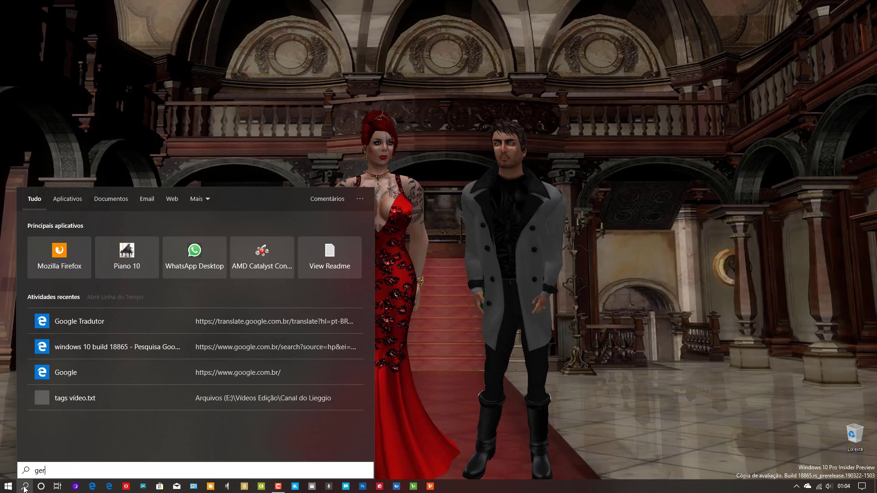
type("enciado")
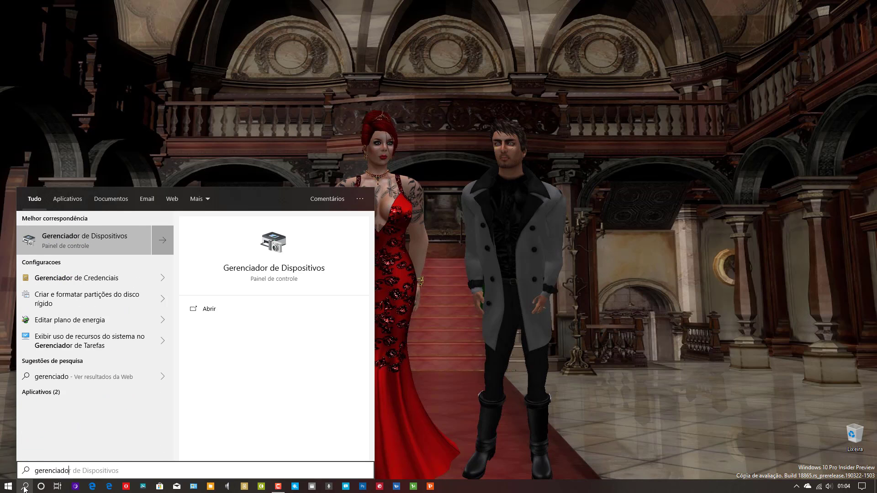
left_click(114, 242)
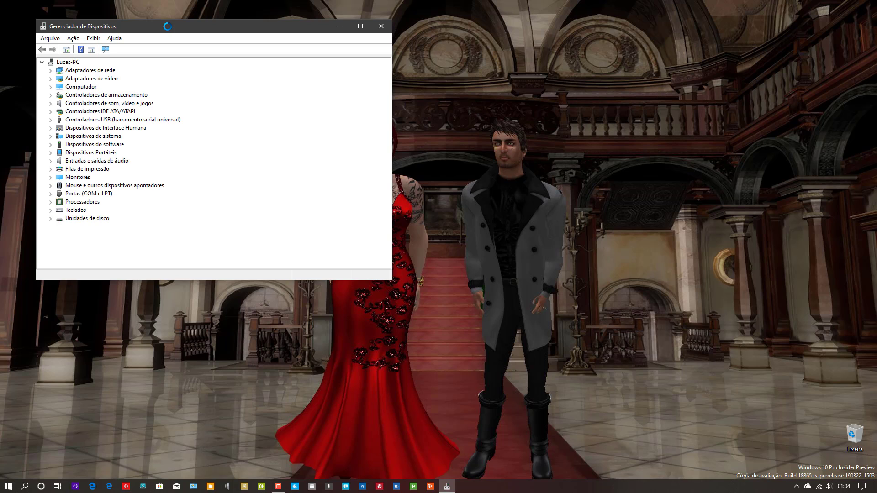
Step: Examine the video and network adapters in Gerenciador de Dispositivos, moving its window towards the middle of the desktop
left_click(51, 78)
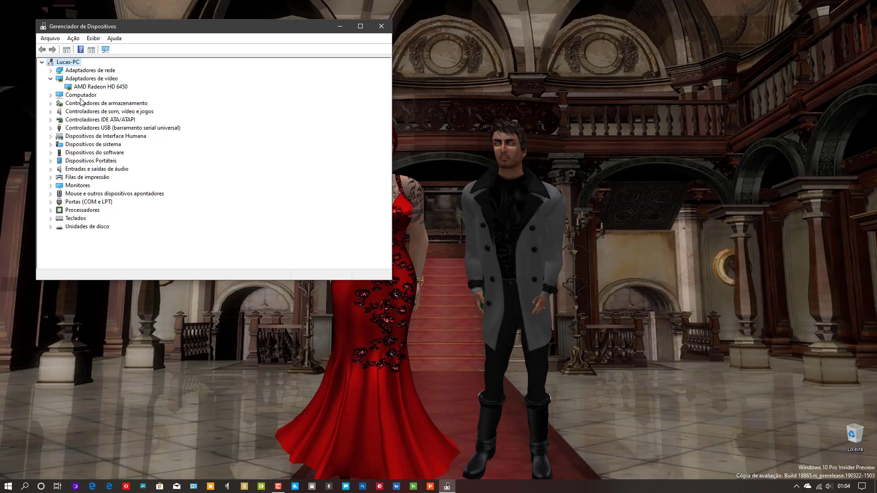
left_click_drag(132, 32, 200, 114)
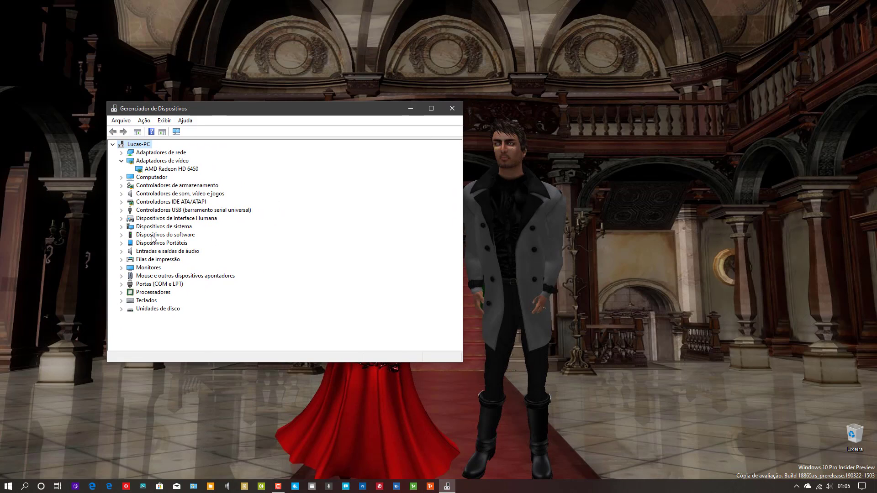
left_click(121, 152)
left_click(122, 153)
Step: Scan for hardware changes and close Gerenciador de Dispositivos
left_click(176, 132)
left_click(460, 105)
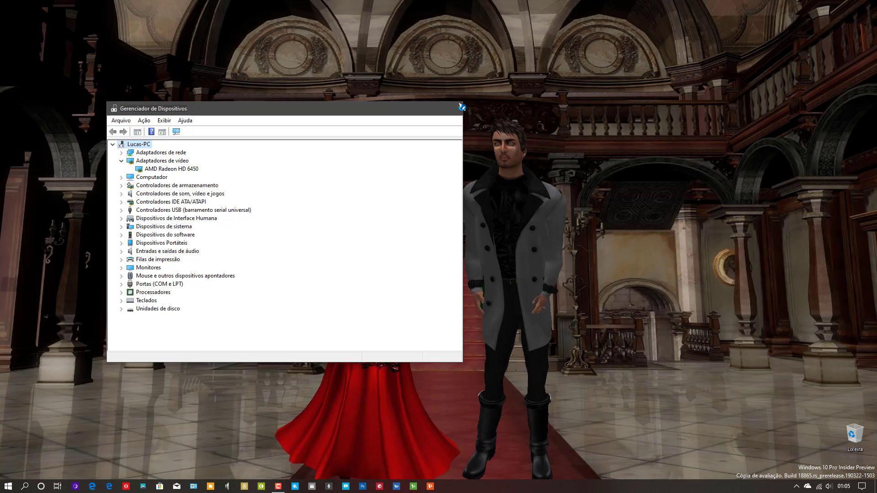